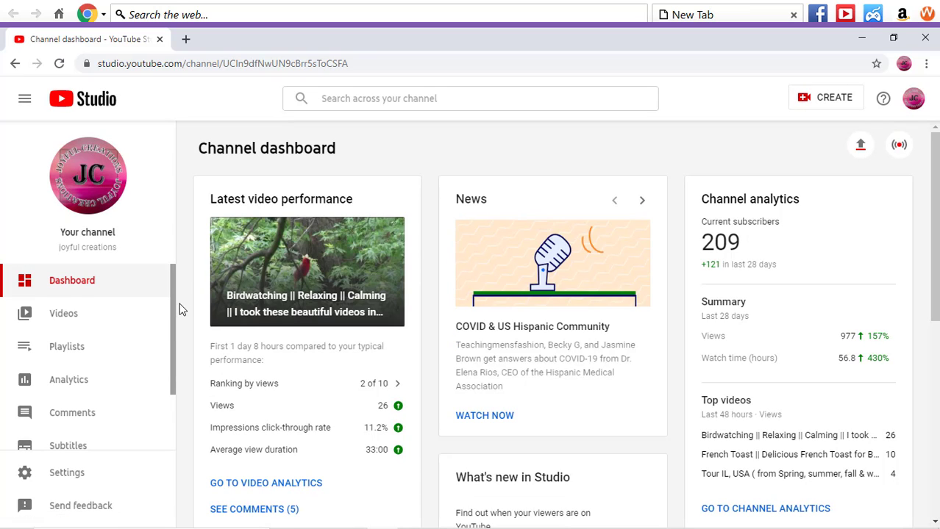
# Step: Open the channel's branding settings and remove the existing video watermark
pyautogui.scroll(-2, 171, 315)
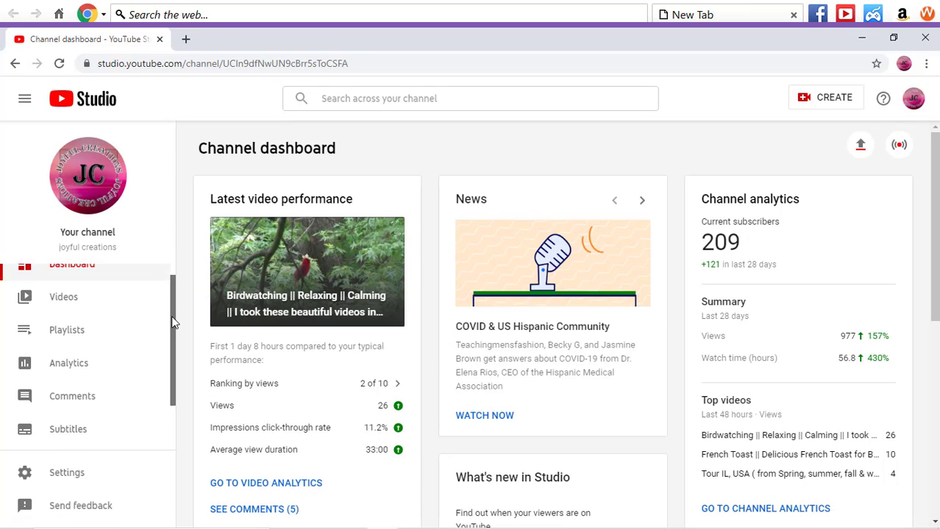
pyautogui.click(67, 475)
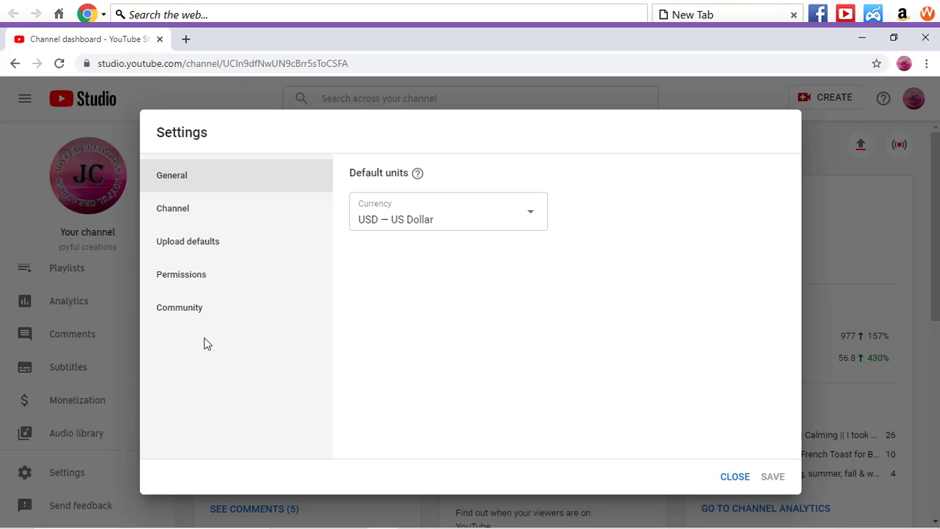
pyautogui.click(196, 214)
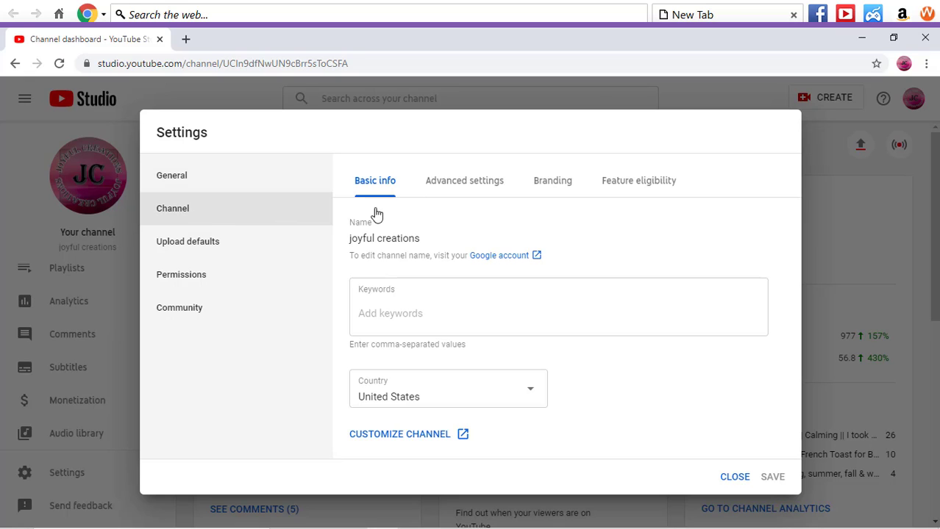
pyautogui.click(552, 188)
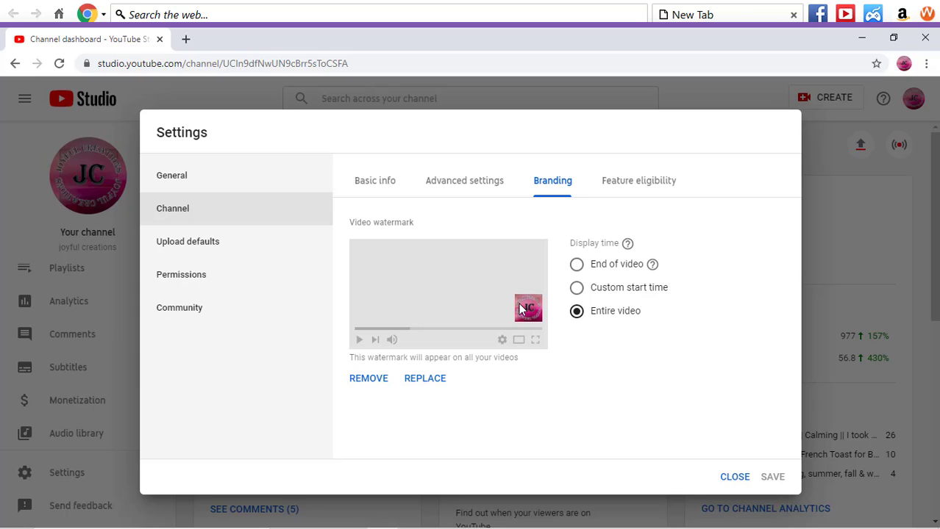
pyautogui.click(372, 379)
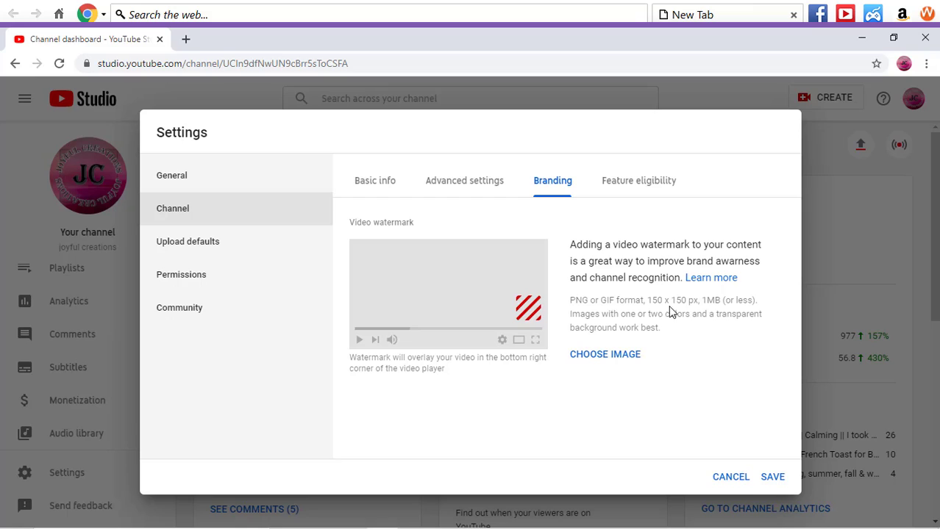
# Step: Choose the JC BRAND LOGO image from the Desktop as the video watermark and set its display time to Entire video
pyautogui.moveTo(647, 302); pyautogui.dragTo(702, 301)
pyautogui.click(614, 361)
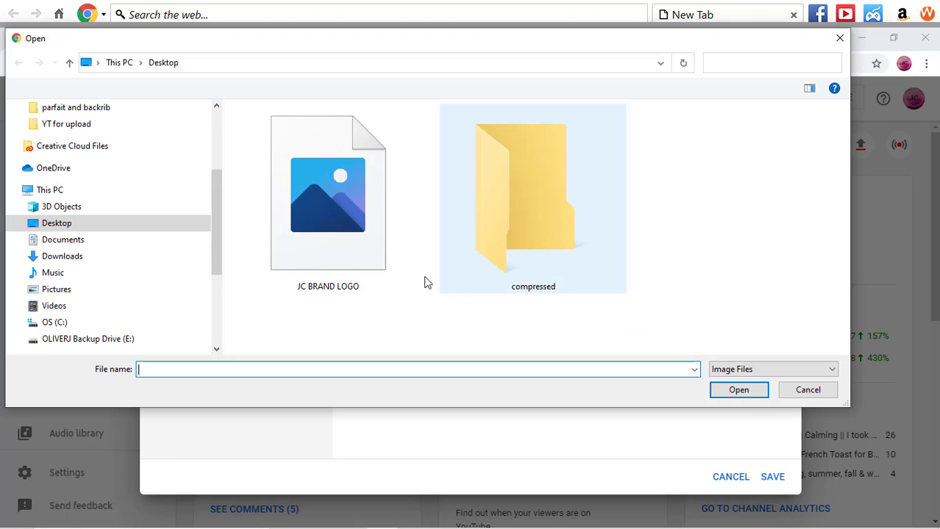
pyautogui.click(345, 211)
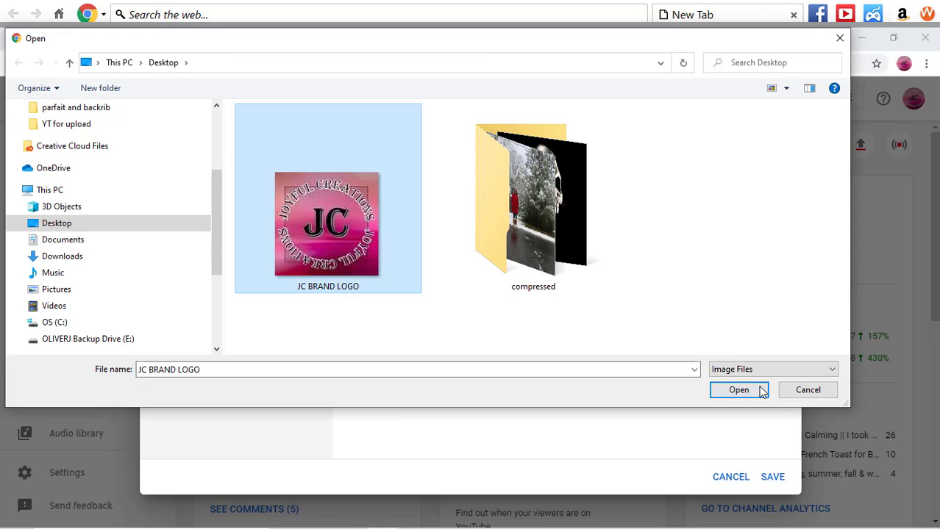
pyautogui.click(739, 391)
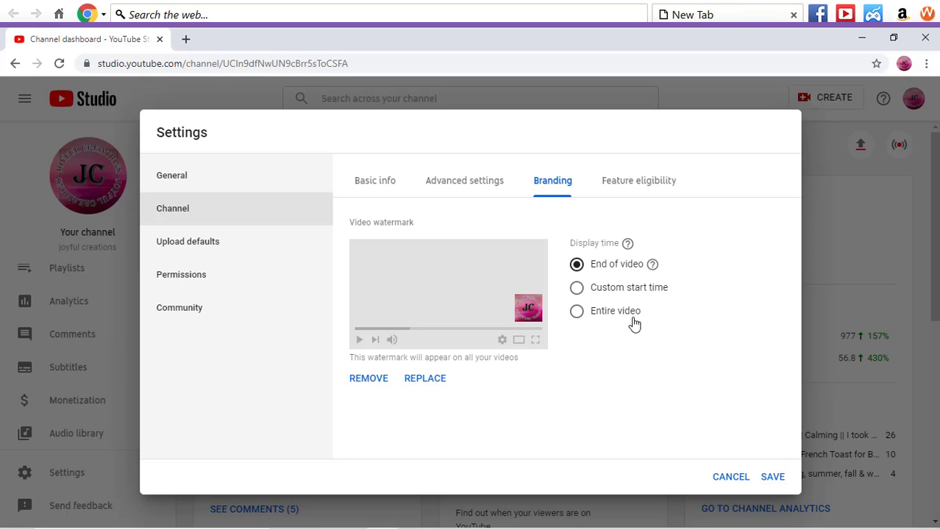
pyautogui.click(577, 316)
# Step: Switch to Fotor and open the BRANDING LOGO JC 2 image from the JC LOGO folder for editing
pyautogui.moveTo(383, 528)
pyautogui.click(154, 519)
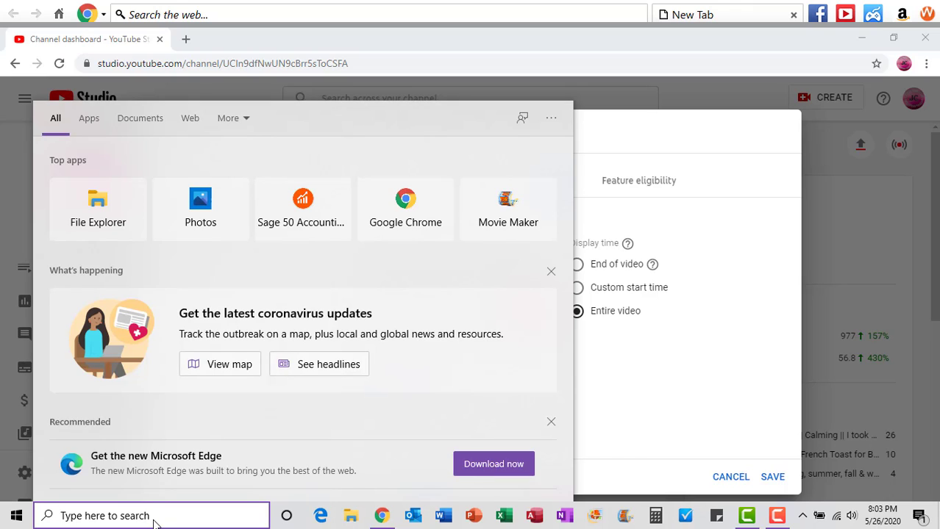
pyautogui.write('fotor')
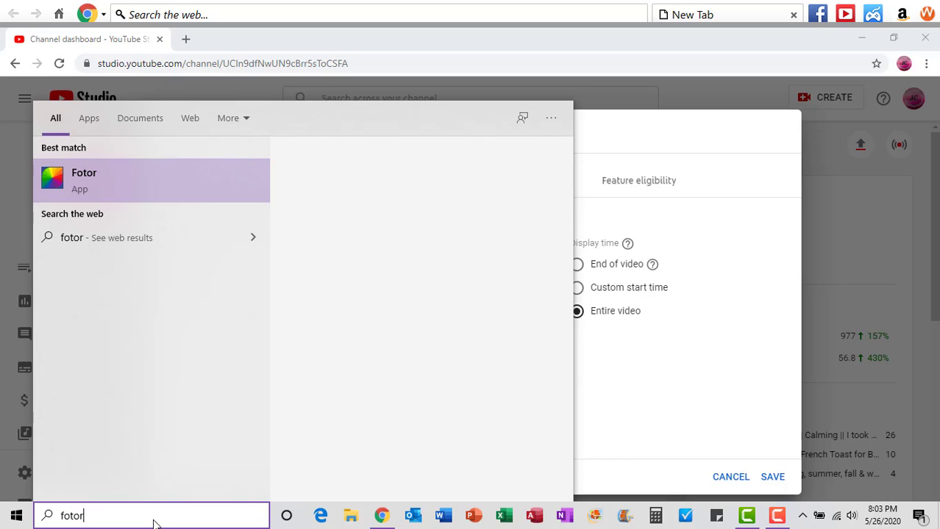
pyautogui.press('Return')
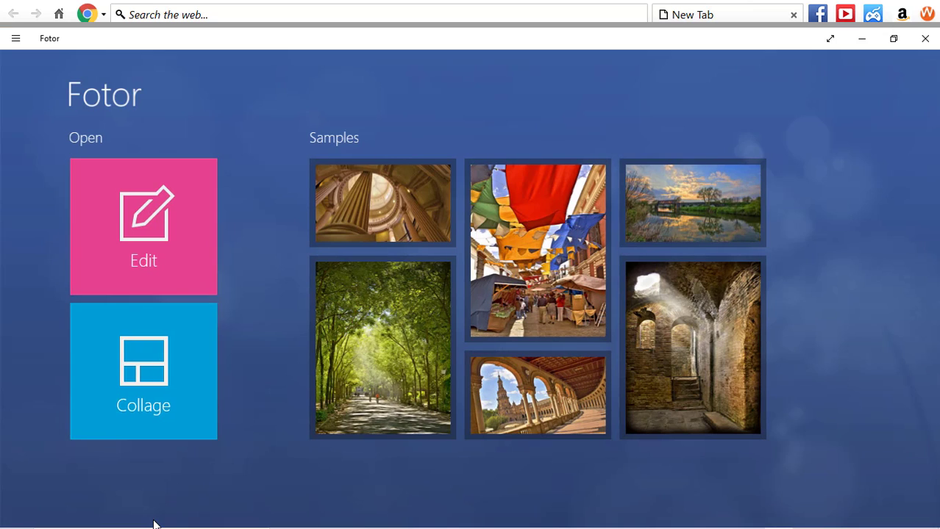
pyautogui.click(170, 256)
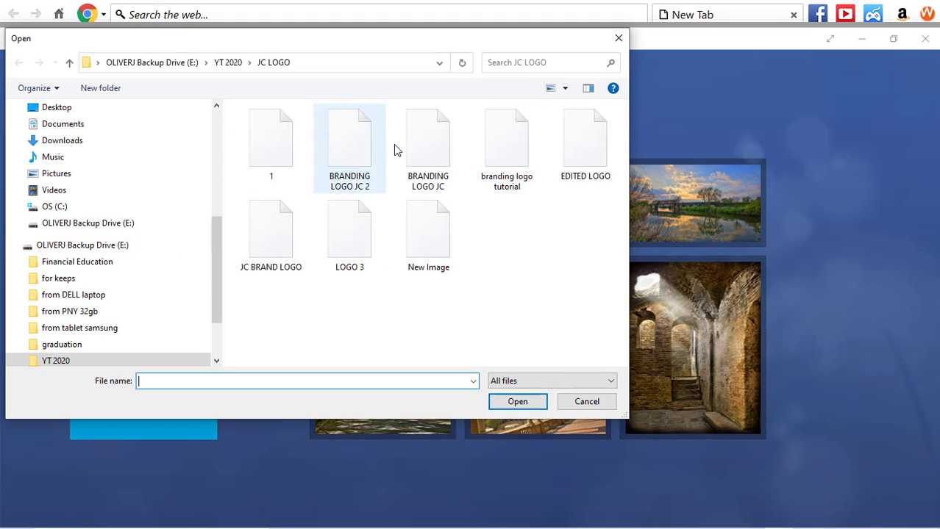
pyautogui.doubleClick(367, 163)
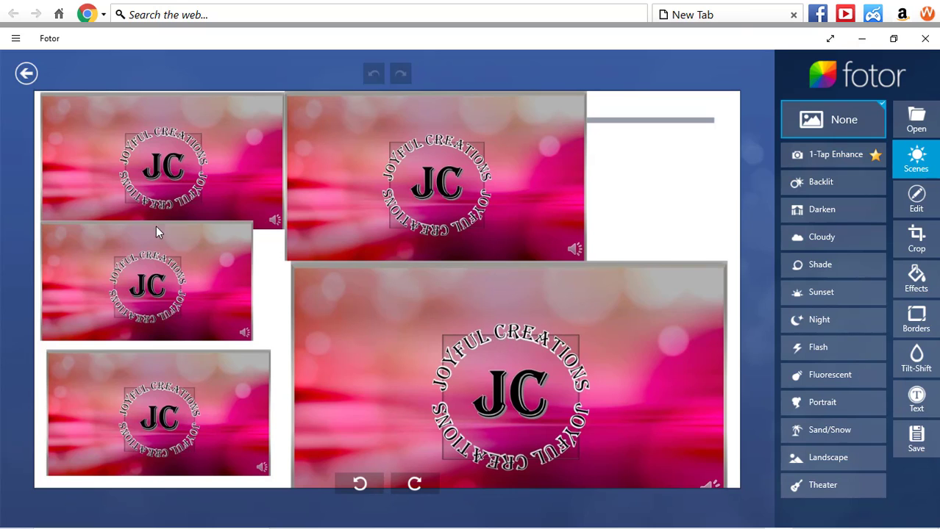
# Step: Crop the image to 150 by 150 around the JC logo in the middle picture of the first column
pyautogui.click(916, 239)
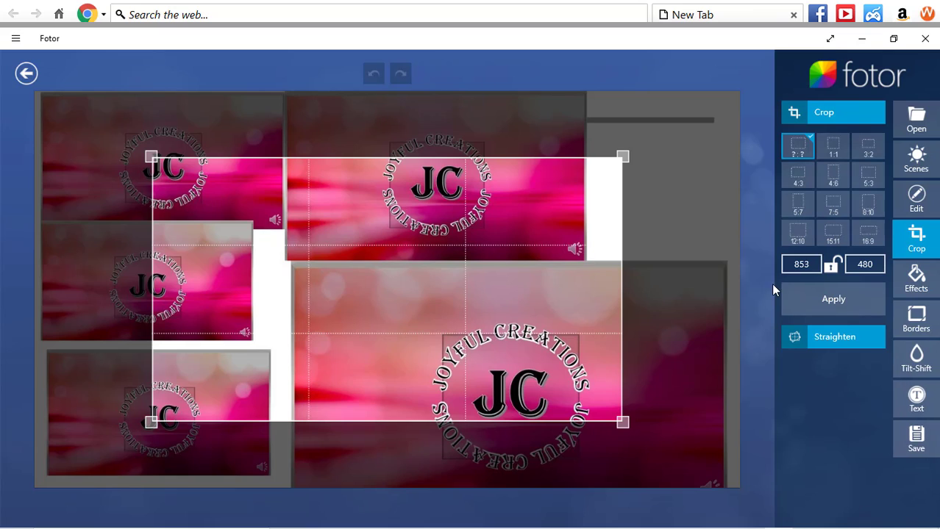
pyautogui.moveTo(787, 264); pyautogui.dragTo(827, 265)
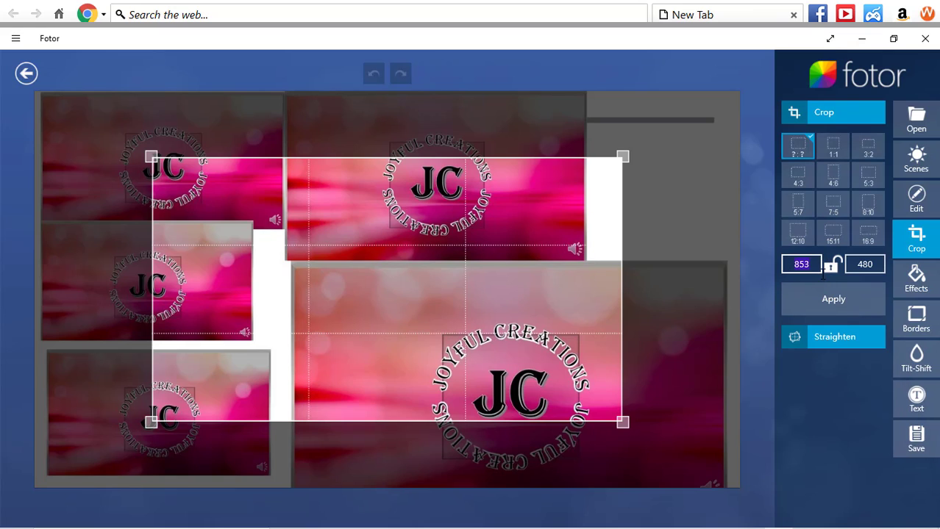
pyautogui.write('150')
pyautogui.click(880, 265)
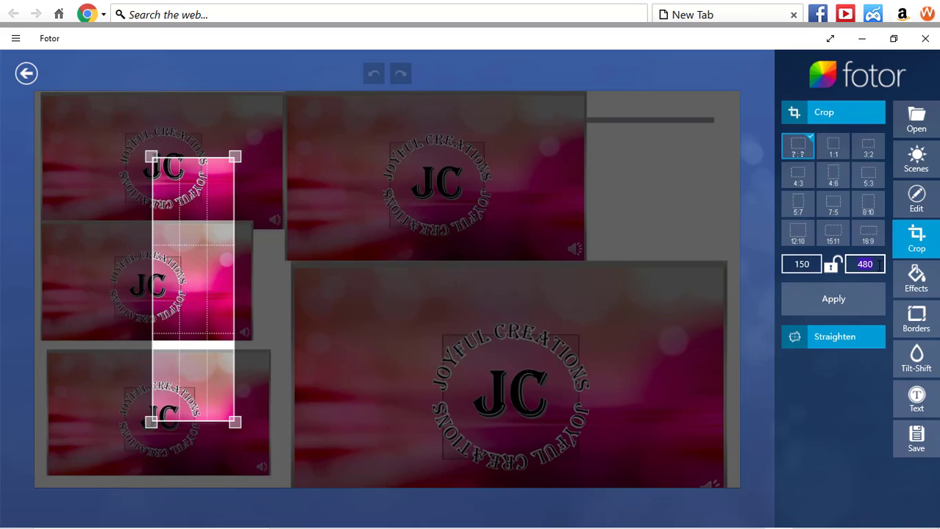
pyautogui.write('150')
pyautogui.click(792, 264)
pyautogui.moveTo(217, 176); pyautogui.dragTo(172, 264)
pyautogui.click(822, 307)
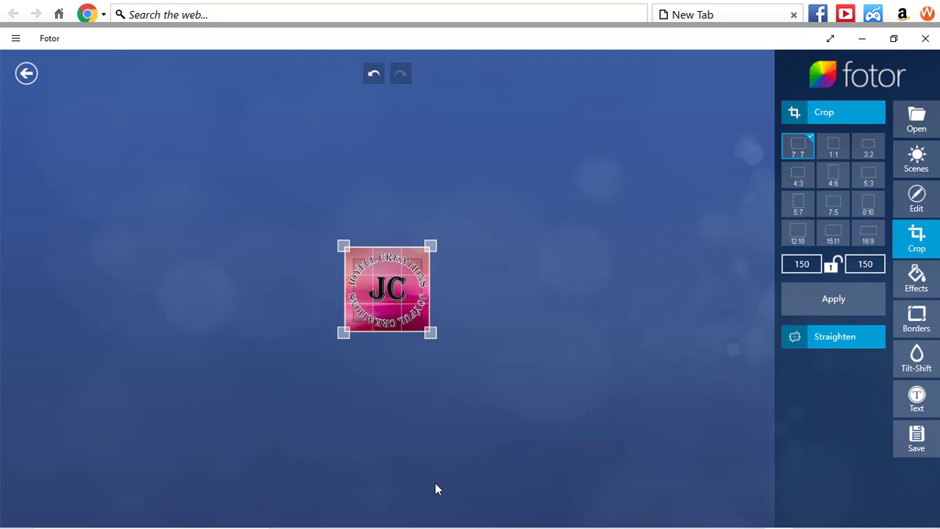
# Step: Switch back to YouTube Studio in Chrome and discard the unsaved video watermark changes
pyautogui.moveTo(384, 524)
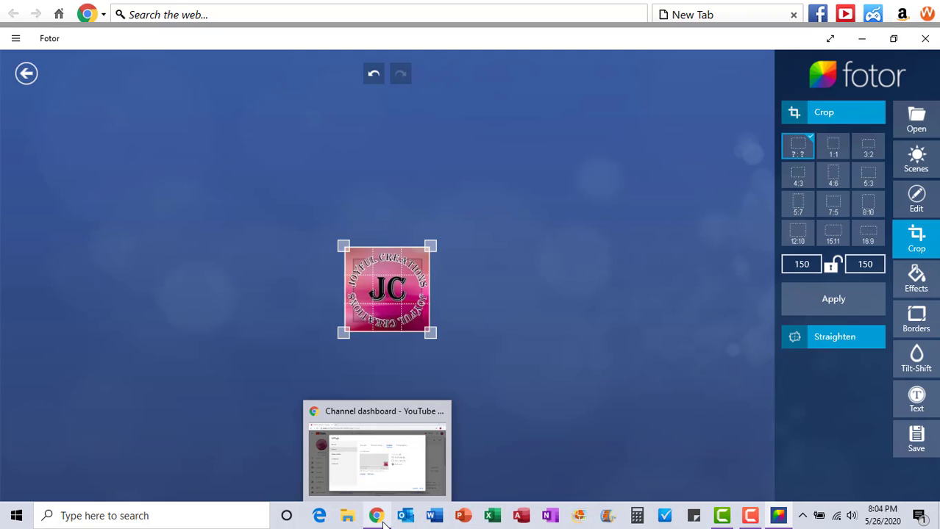
pyautogui.click(397, 463)
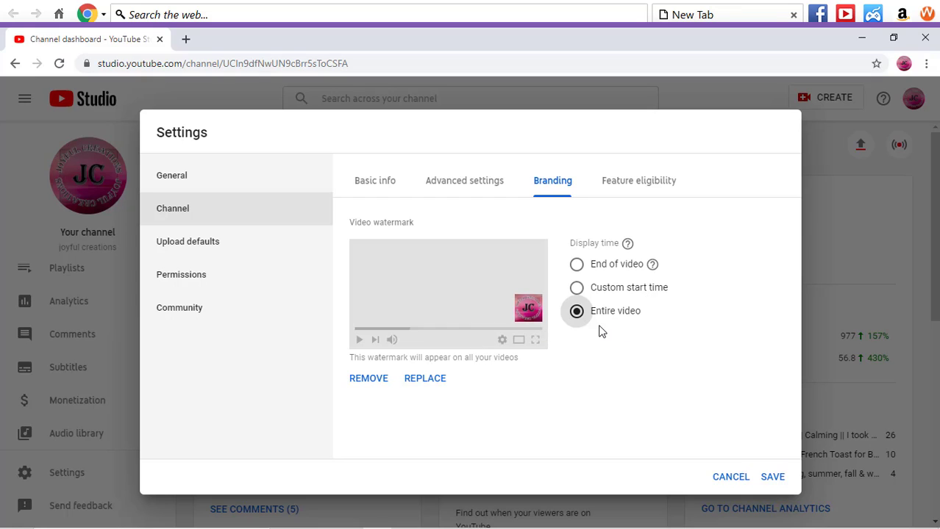
pyautogui.click(726, 477)
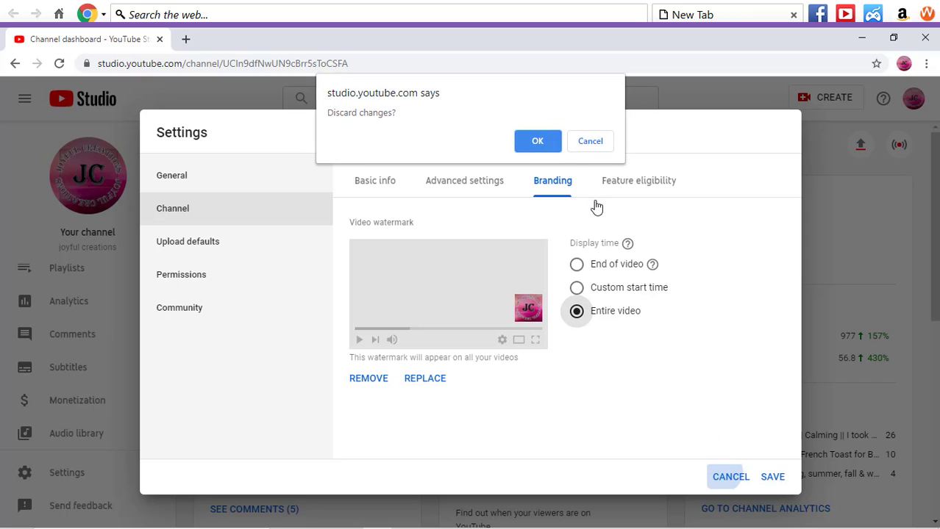
pyautogui.click(541, 142)
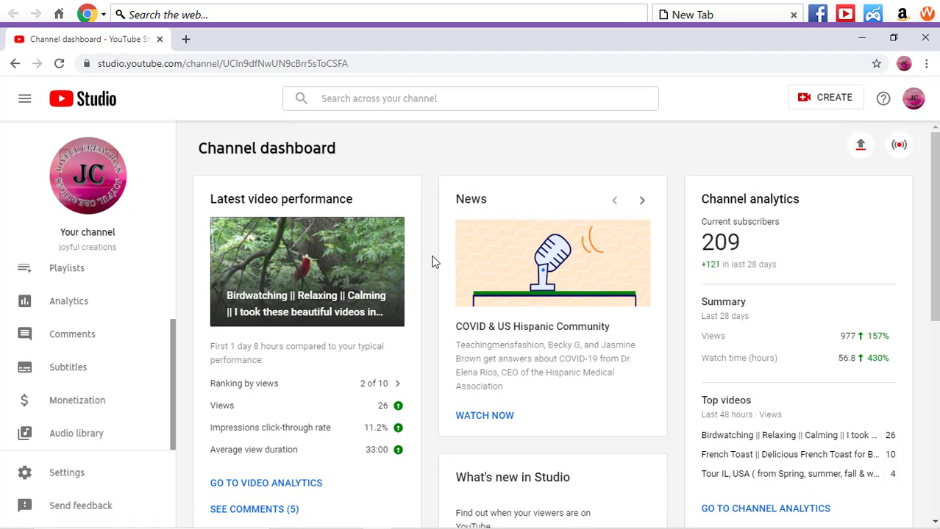
# Step: Open the channel's public video list and play the Birdwatching video to check the watermark on the player
pyautogui.click(911, 104)
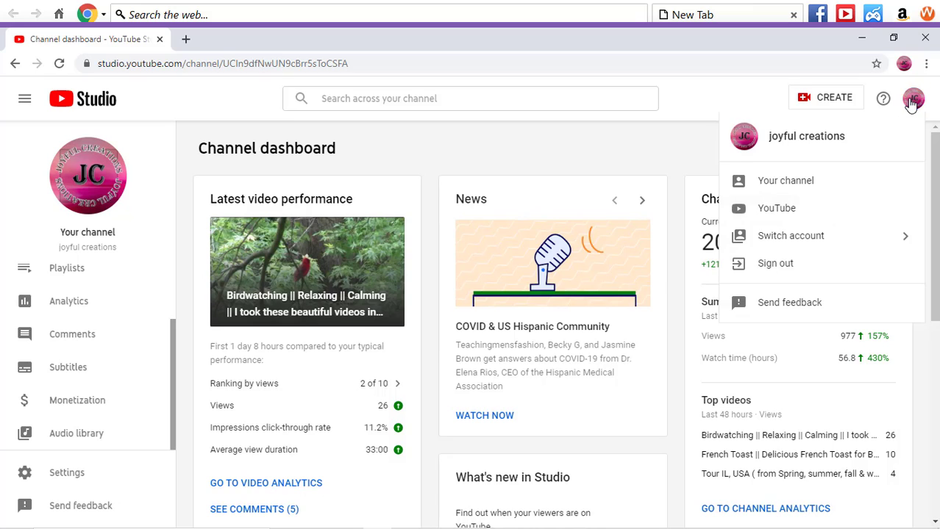
pyautogui.click(805, 184)
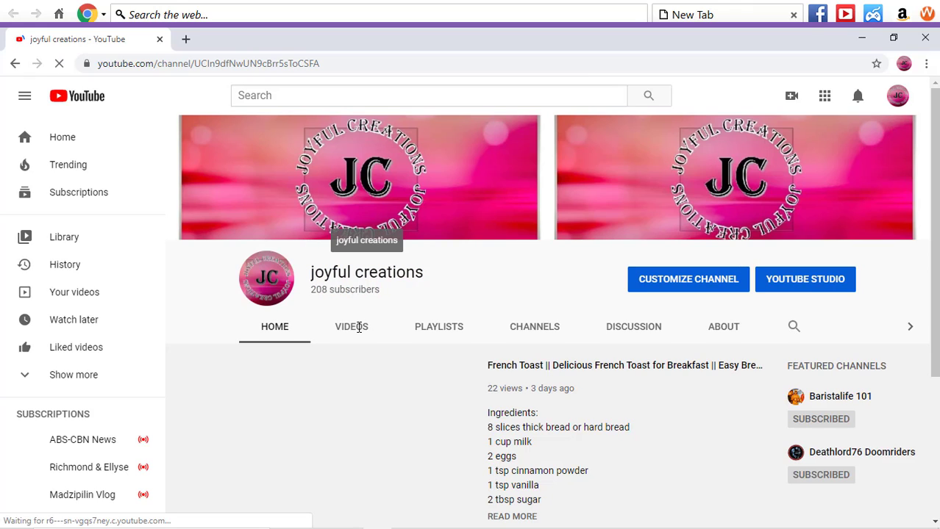
pyautogui.click(358, 331)
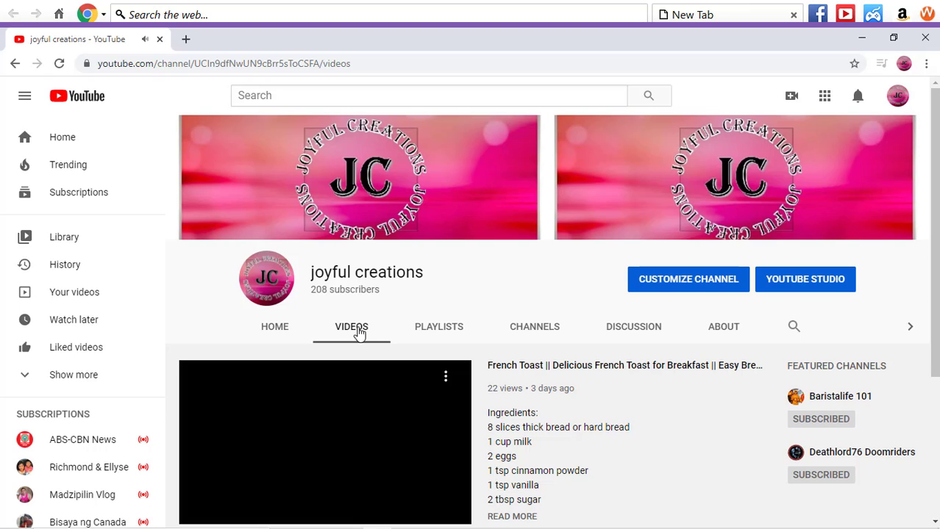
pyautogui.scroll(-3, 382, 343)
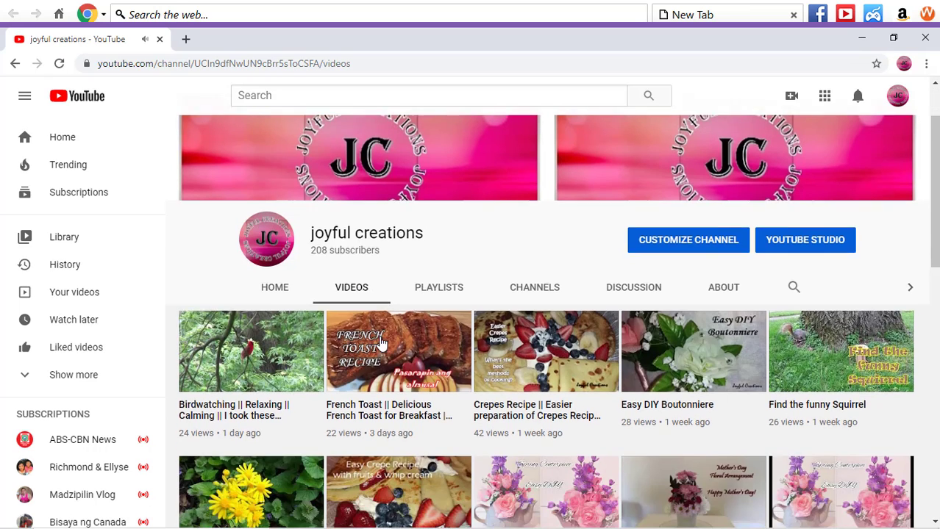
pyautogui.click(247, 254)
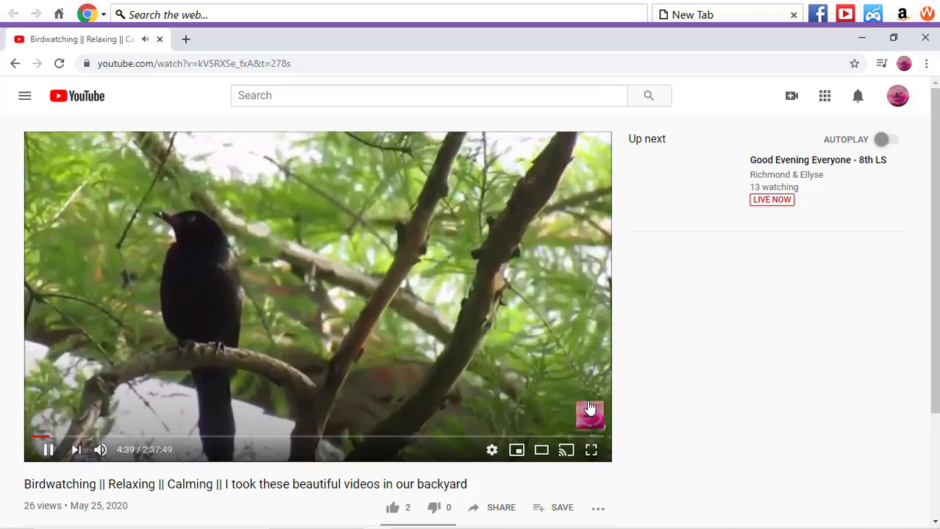
pyautogui.moveTo(585, 416)
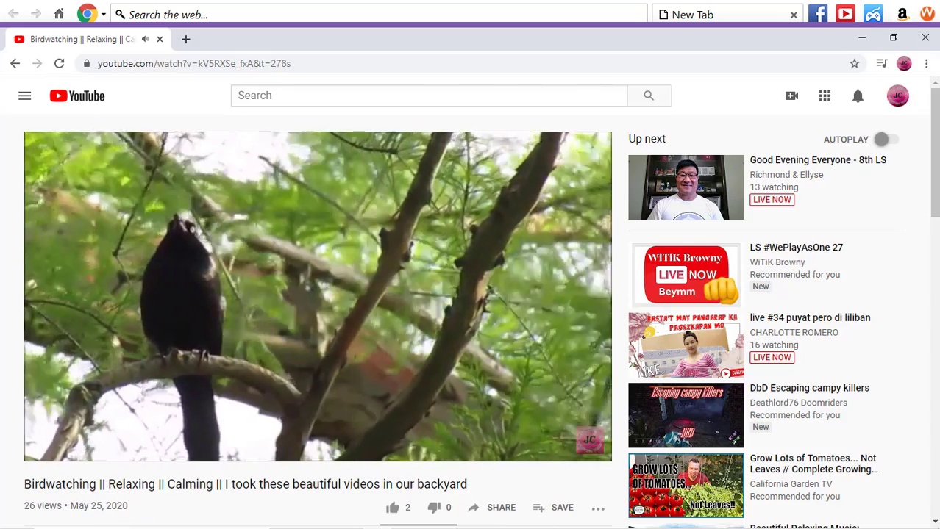
pyautogui.scroll(-2, 209, 440)
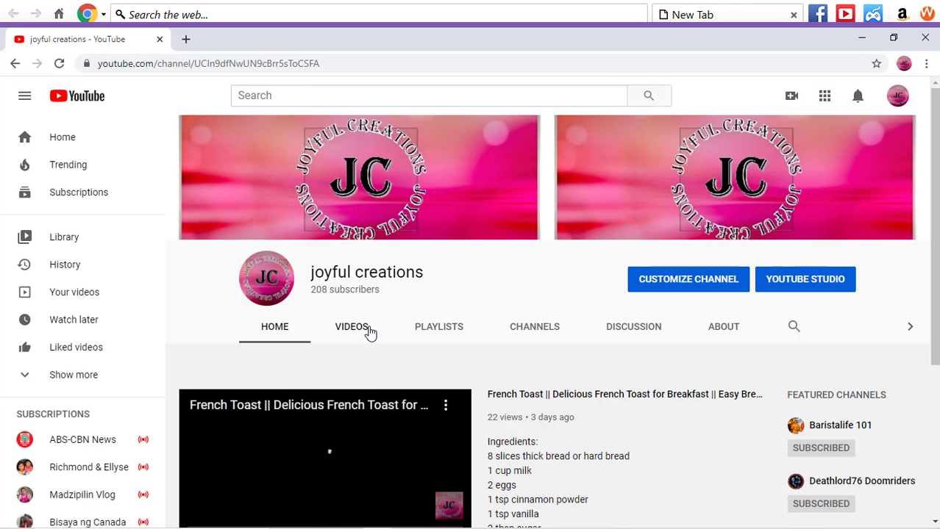
# Step: Play the channel's oldest video, DIY: Flower Vase with Pearl beads, to check its watermark, and return to the channel page
pyautogui.click(370, 331)
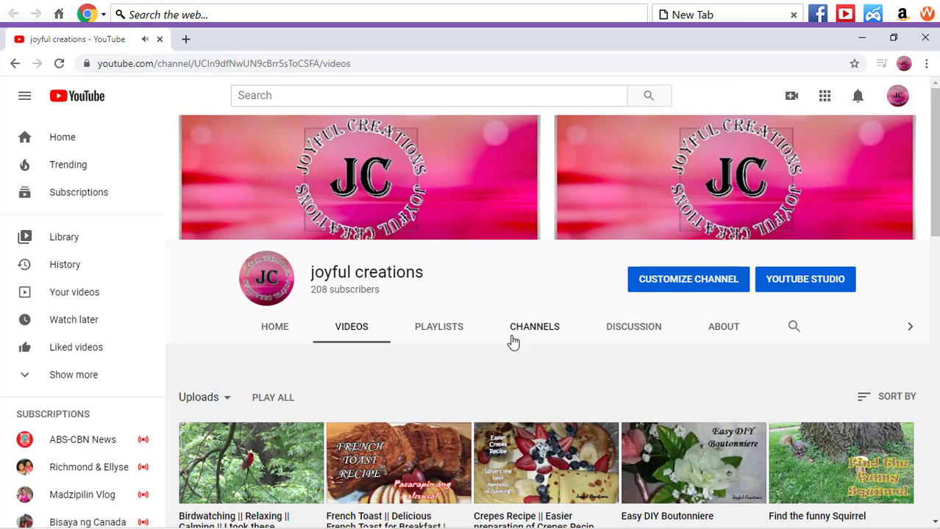
pyautogui.scroll(-15, 513, 342)
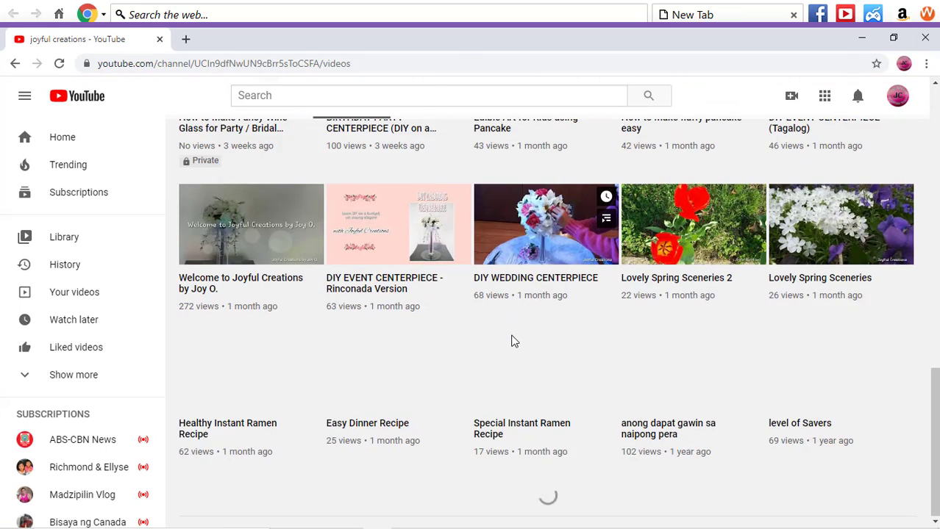
pyautogui.scroll(-2, 513, 342)
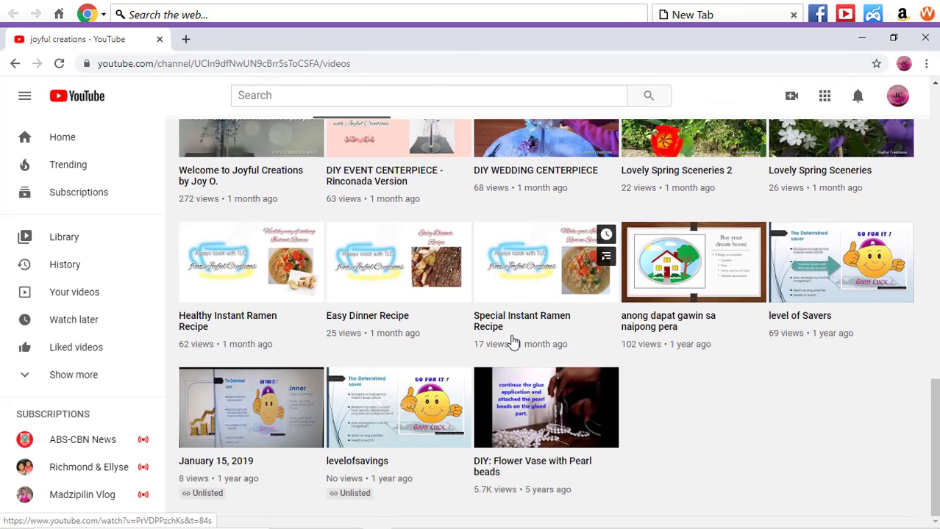
pyautogui.click(514, 469)
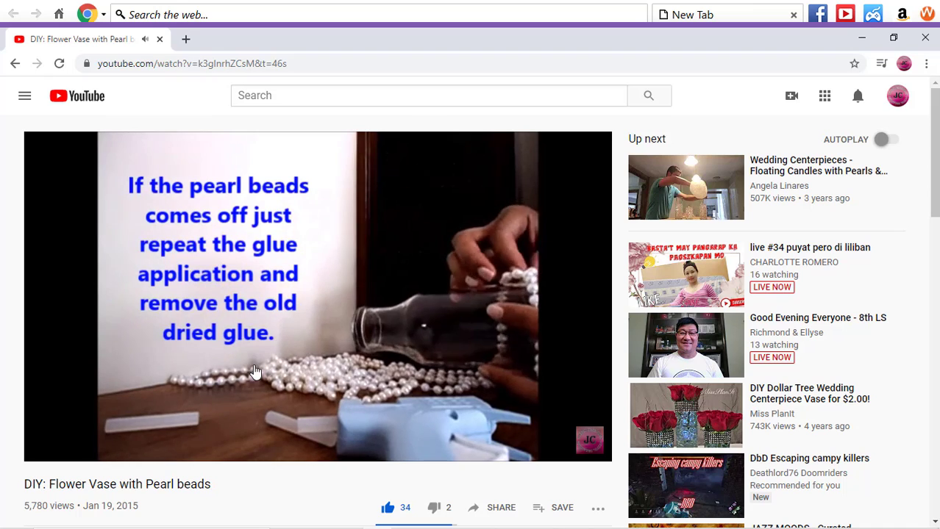
pyautogui.scroll(-2, 336, 427)
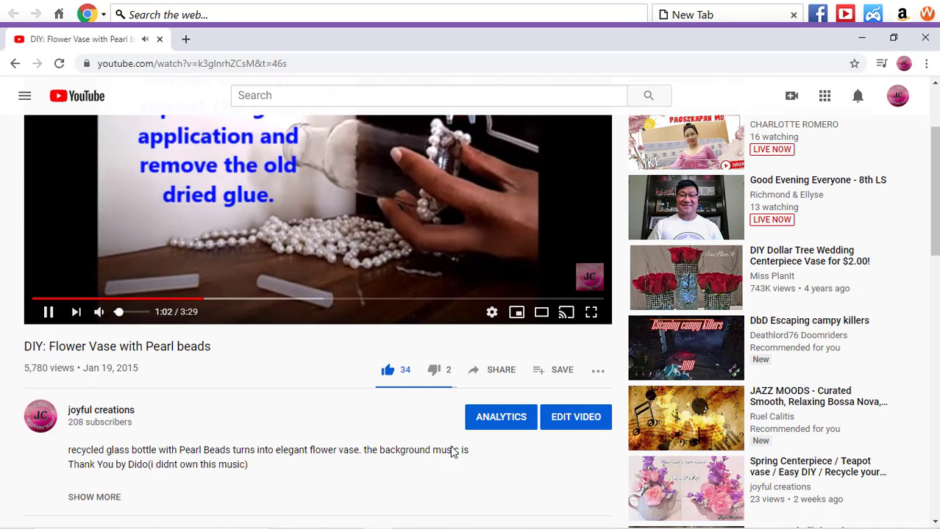
pyautogui.click(109, 417)
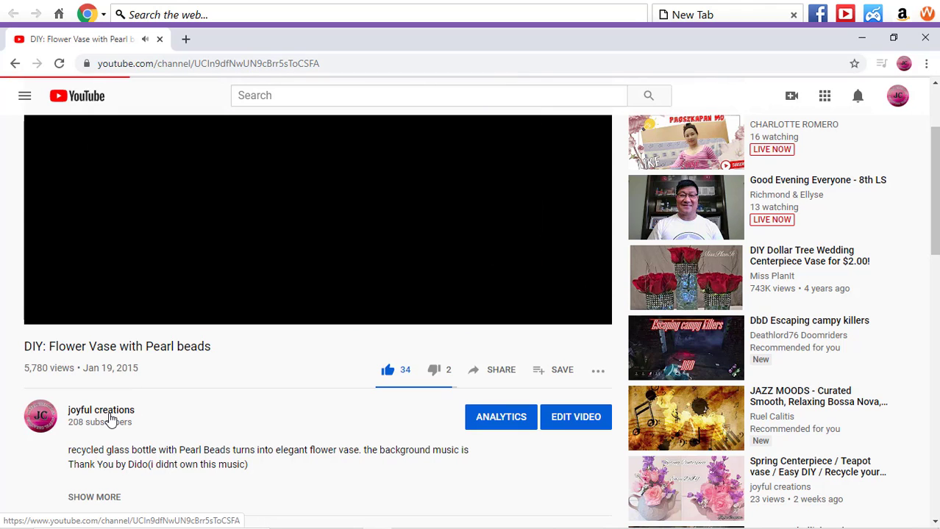